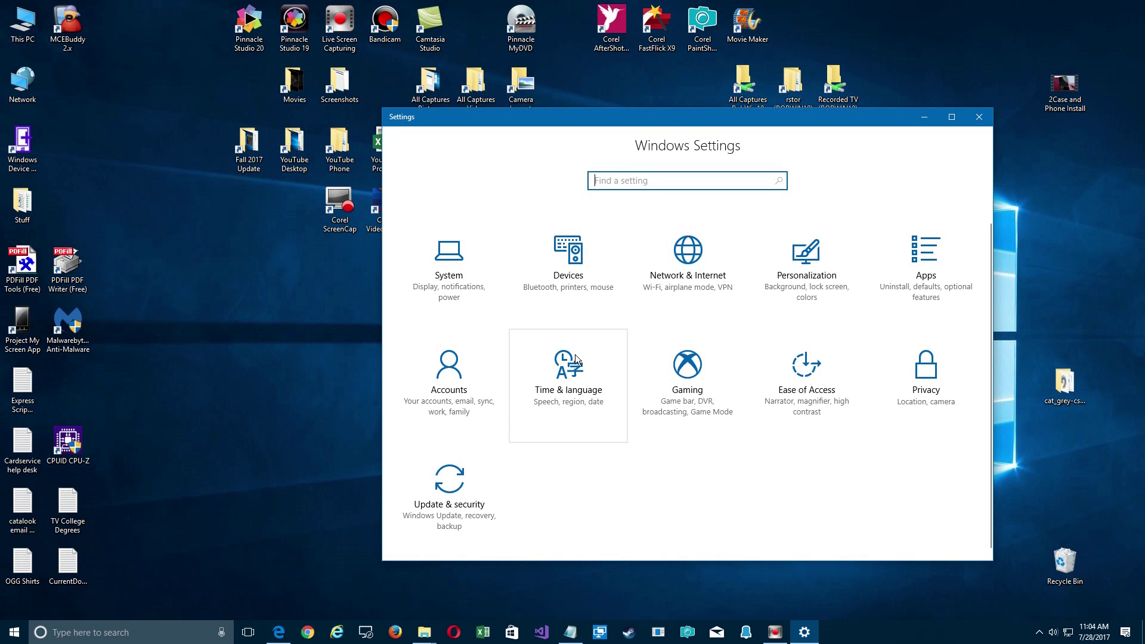
- Go through System > Storage to the Storage sense 'Change how we free up space' page
click(453, 270)
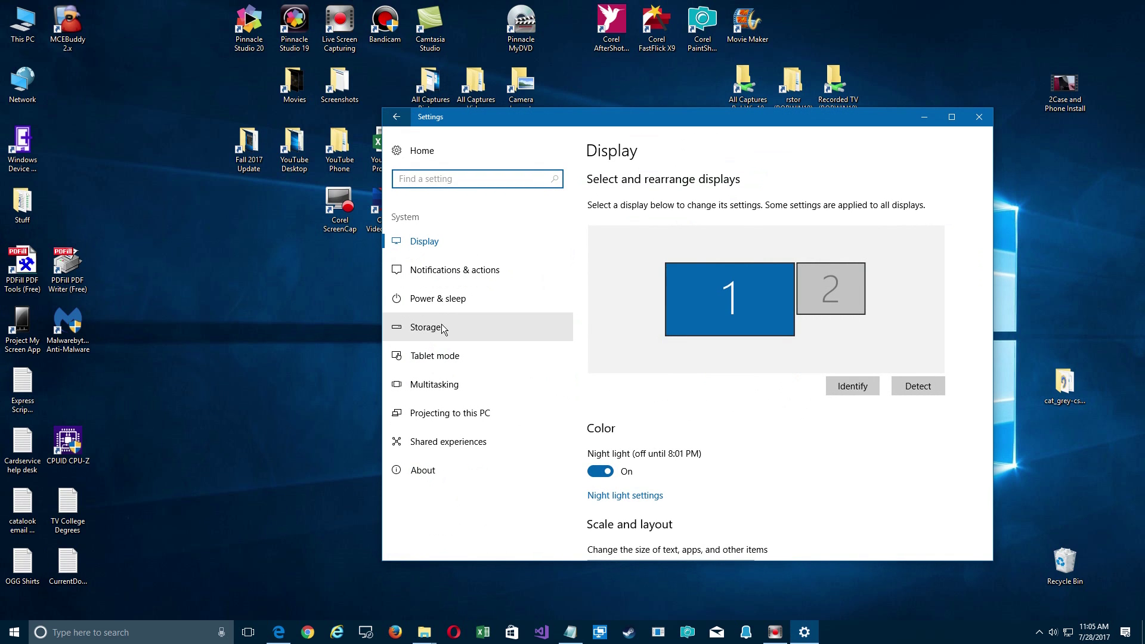
click(442, 325)
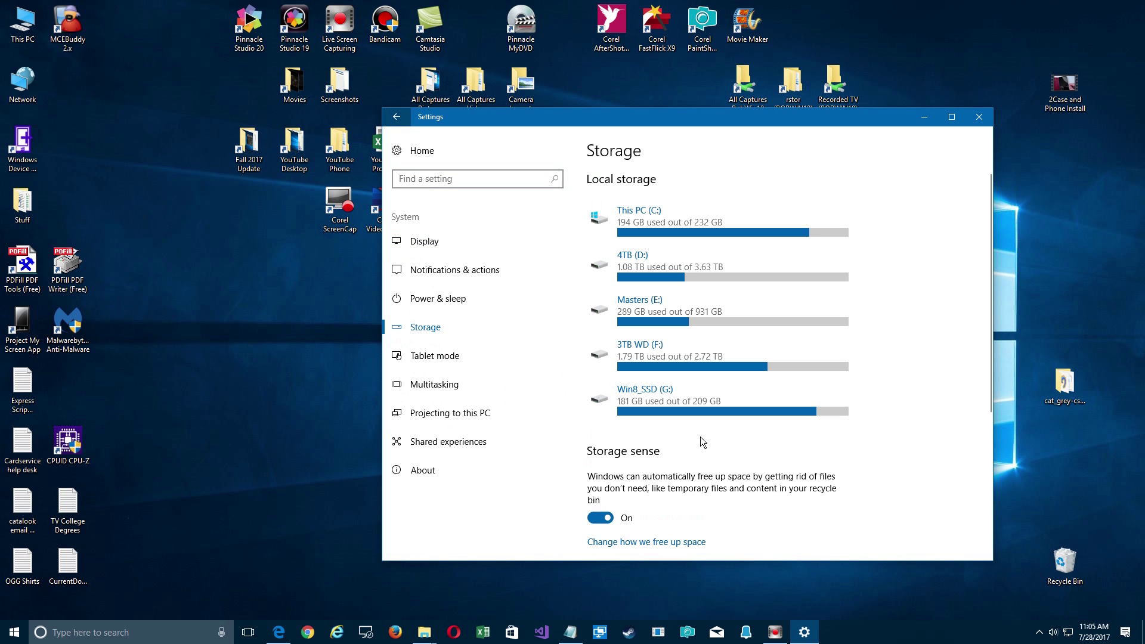
scroll(701, 441, down, 3)
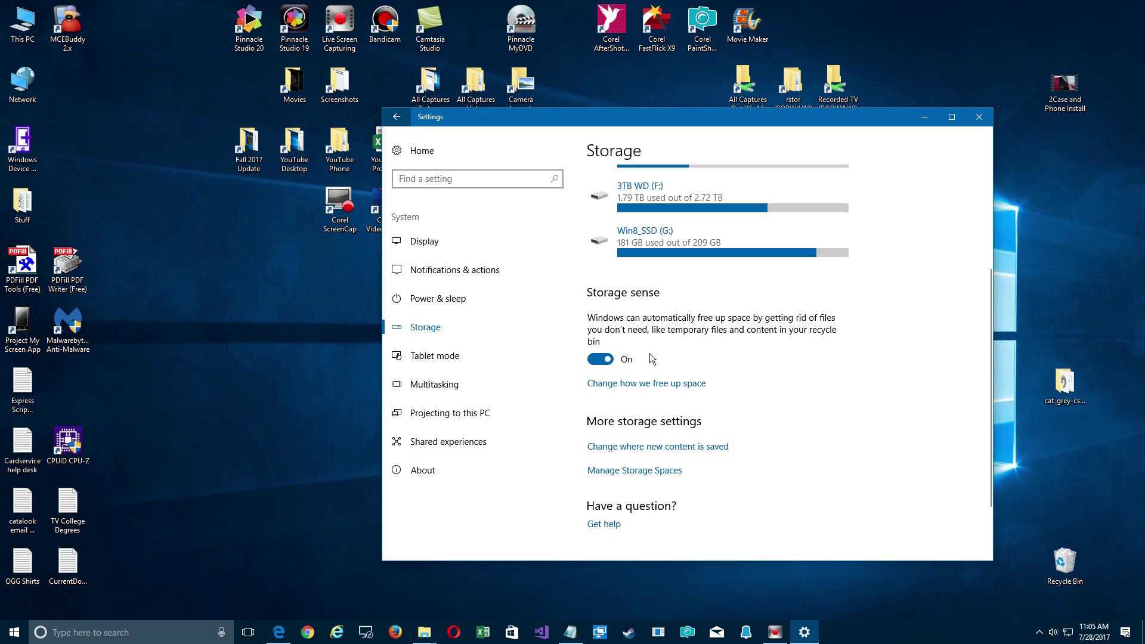
click(618, 386)
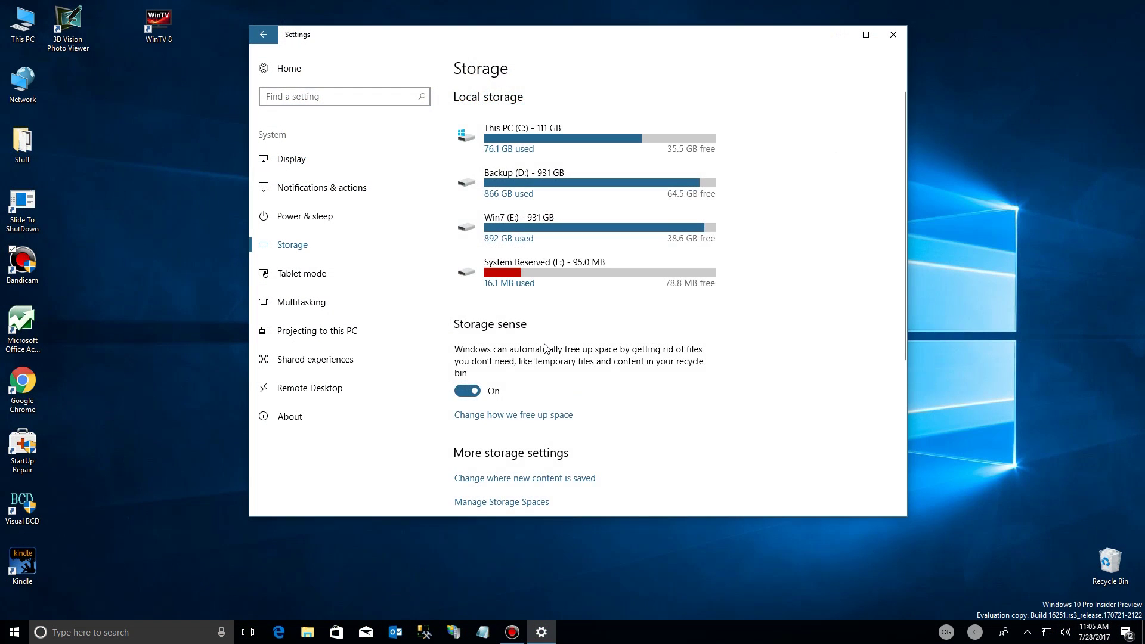
- Open the free-up-space options and place File Explorer on Win10 (C:) alongside Settings
scroll(545, 348, down, 1)
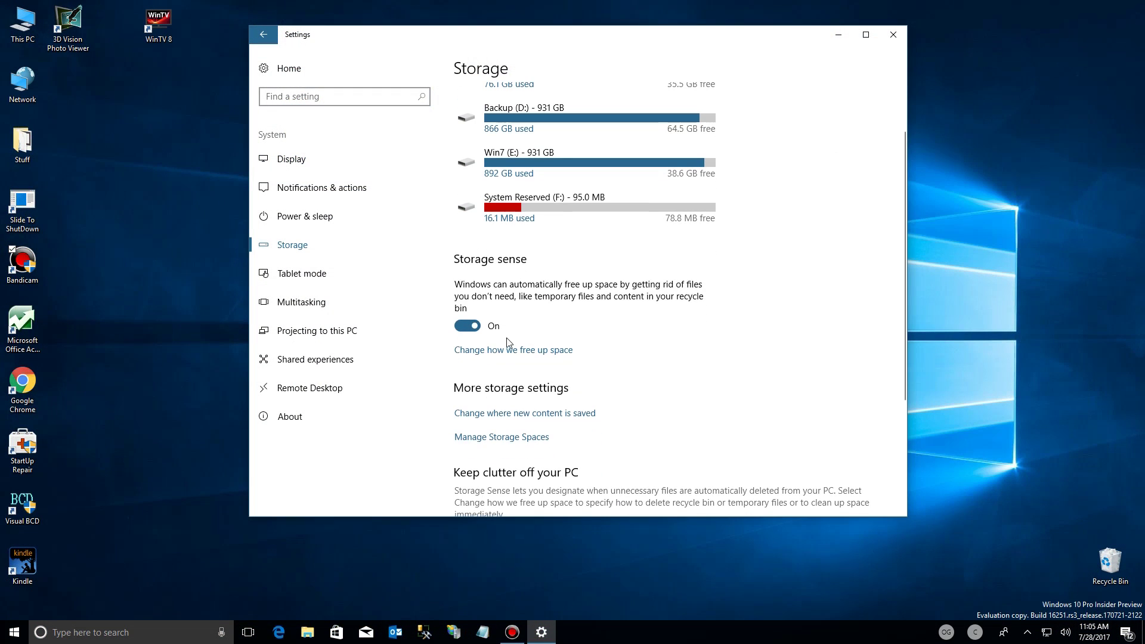
click(563, 356)
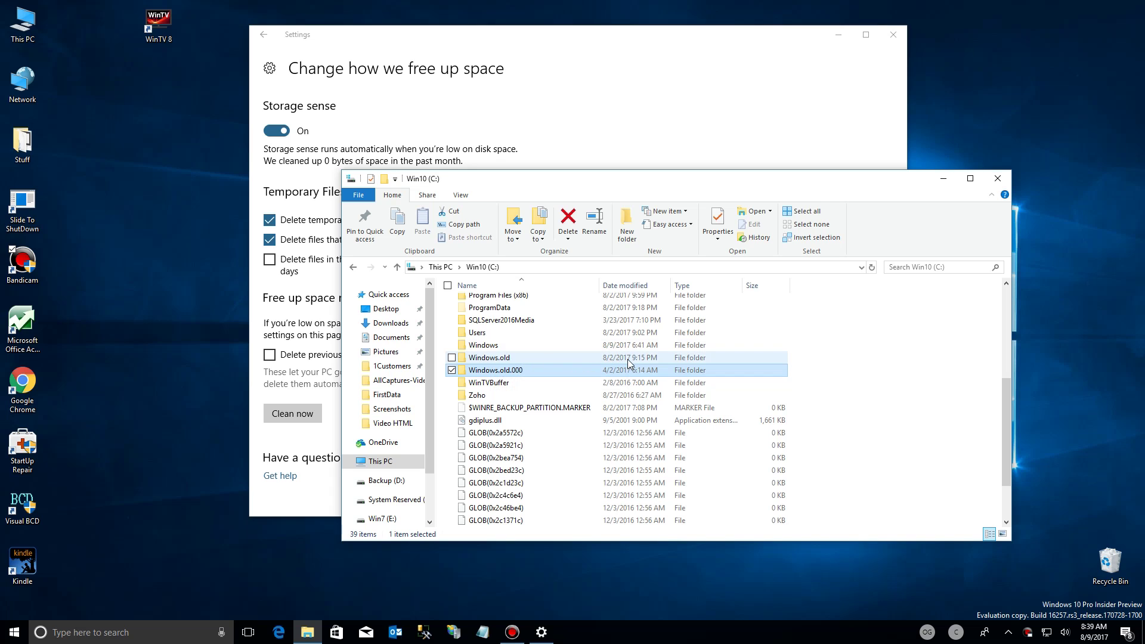
drag(477, 372, 510, 374)
- Check Windows.old.000's properties, then browse into its Program Files and WindowsApps folders
right_click(510, 374)
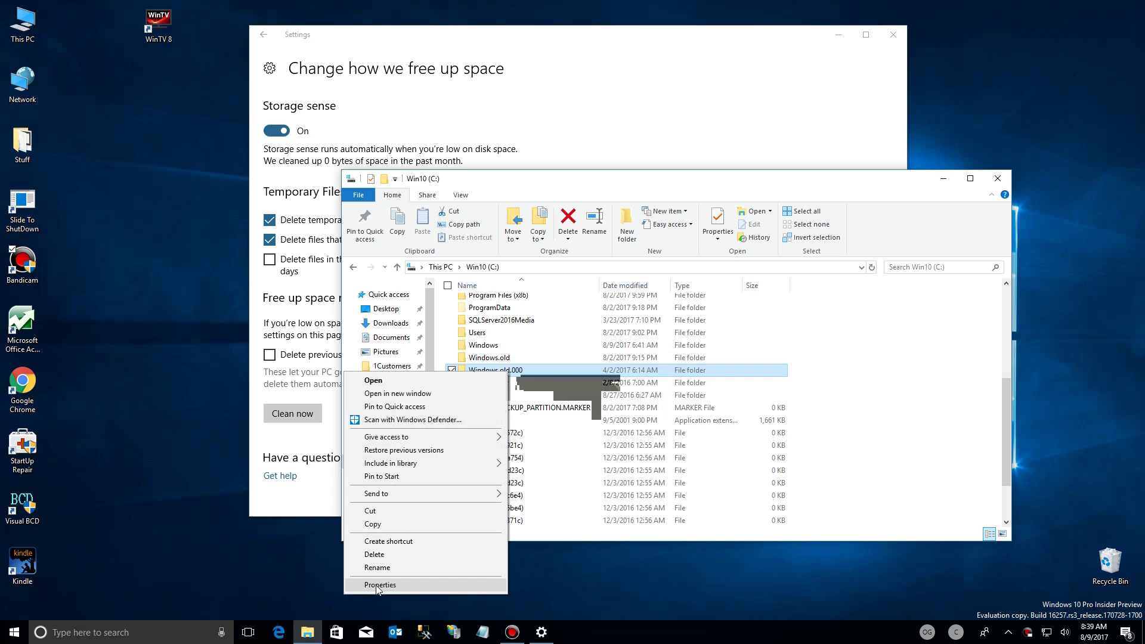
click(378, 586)
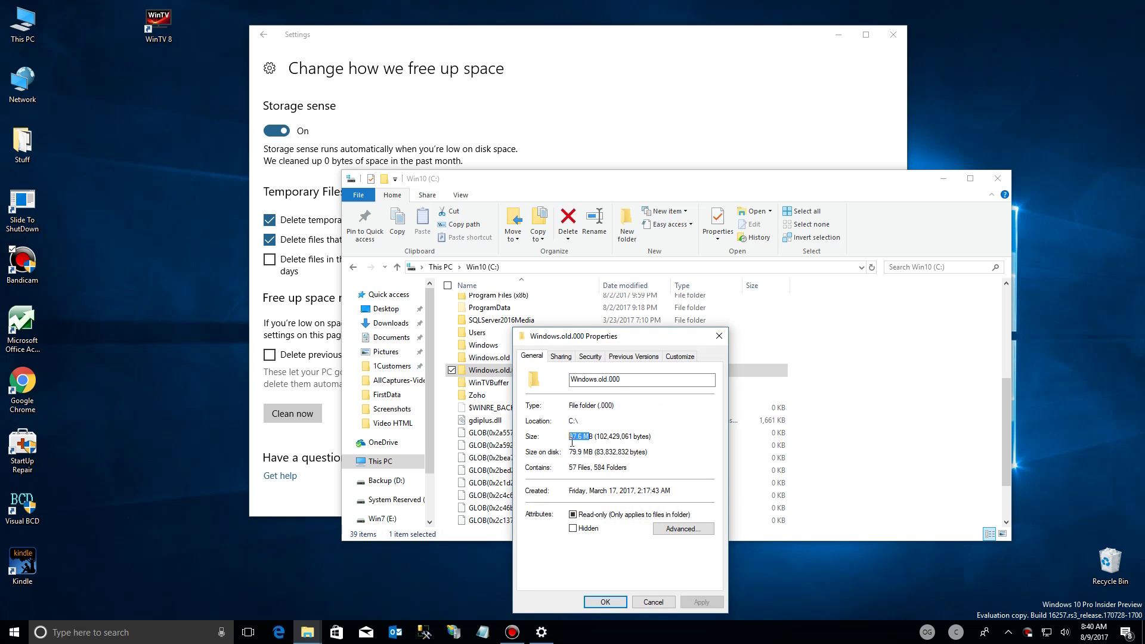
click(653, 602)
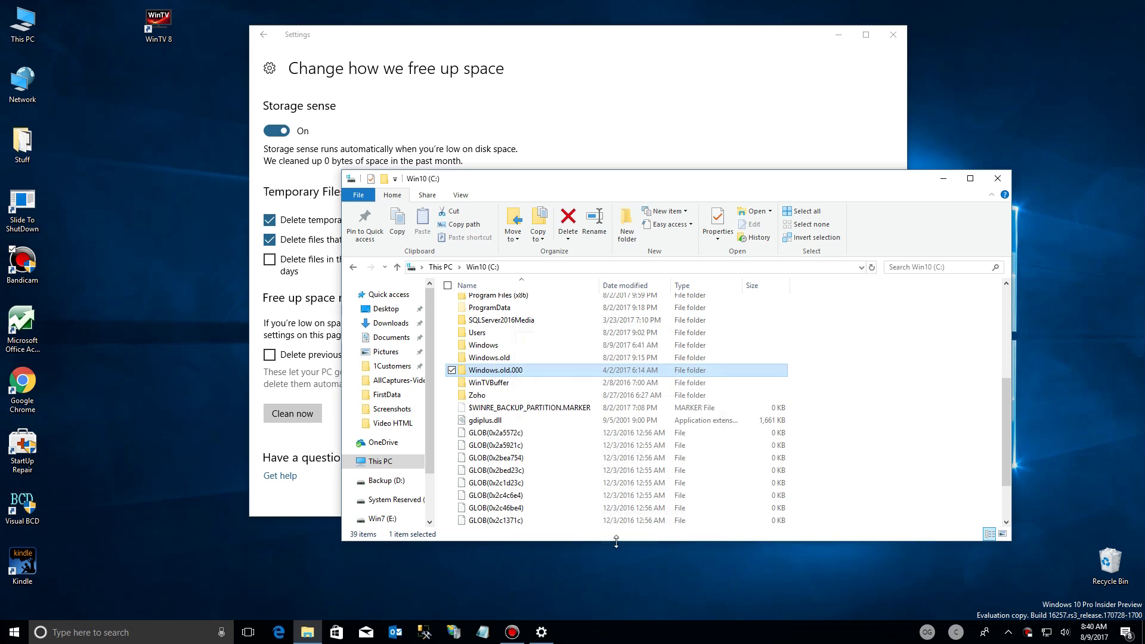
double_click(518, 370)
double_click(494, 304)
double_click(495, 304)
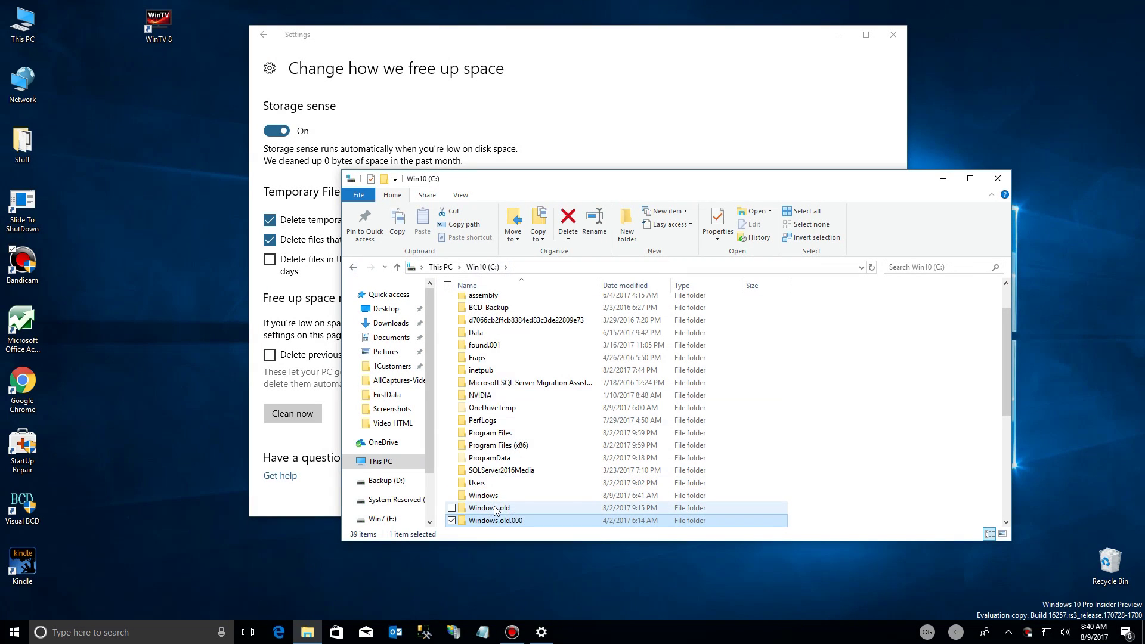
- Browse Windows.old, return to C:, and check its properties: 23.0 GB across 130,089 files
click(631, 508)
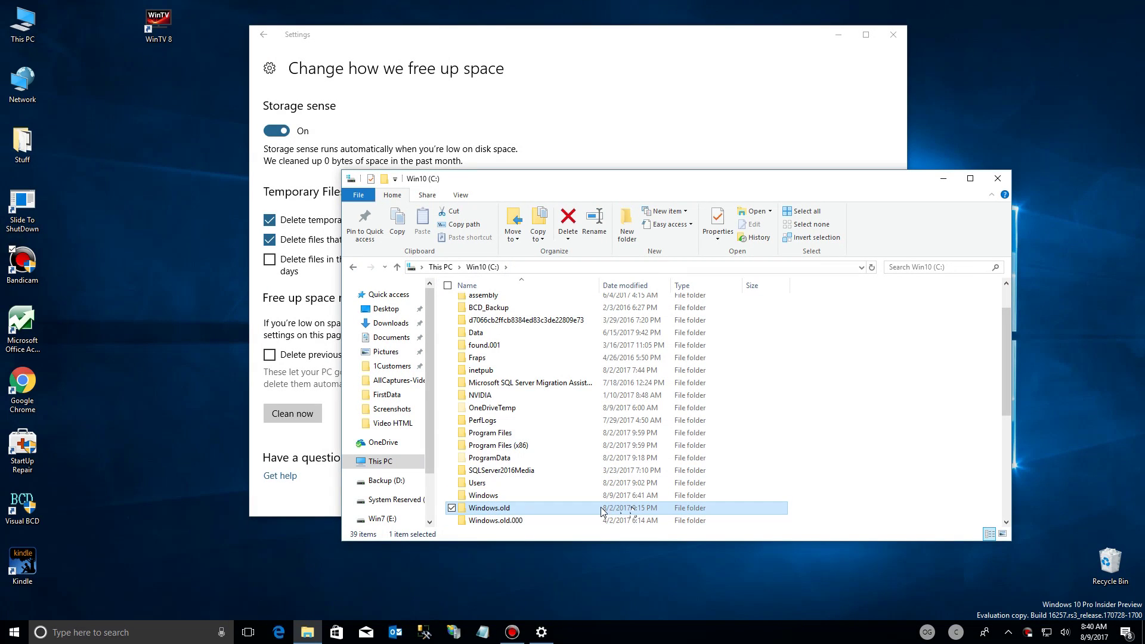
double_click(502, 510)
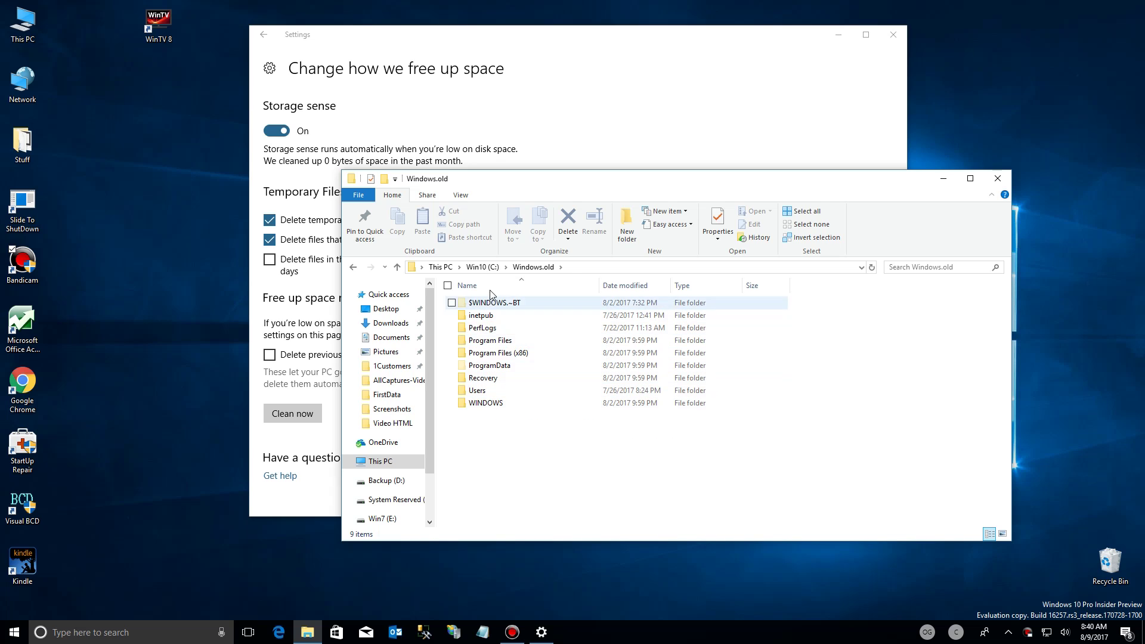
click(480, 269)
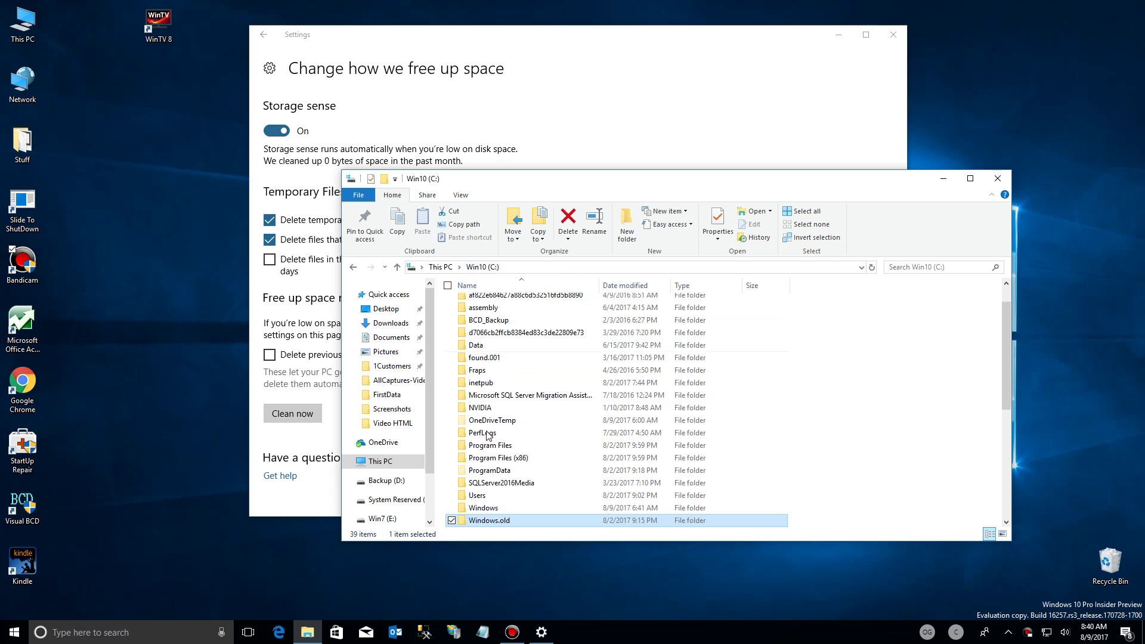
right_click(504, 524)
click(452, 509)
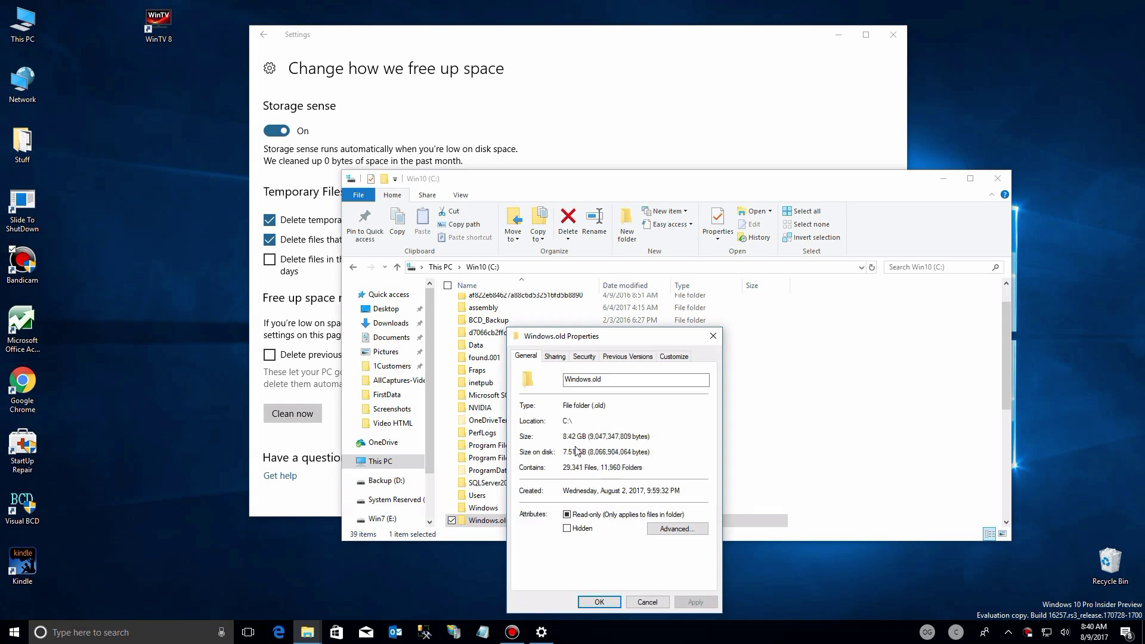
click(646, 600)
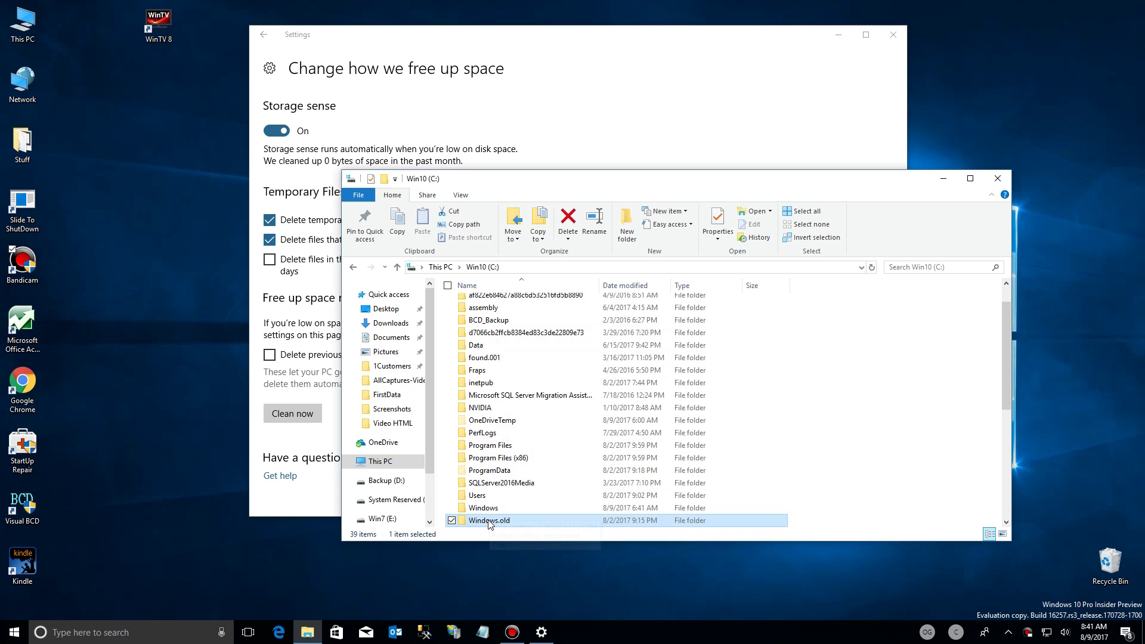
right_click(382, 460)
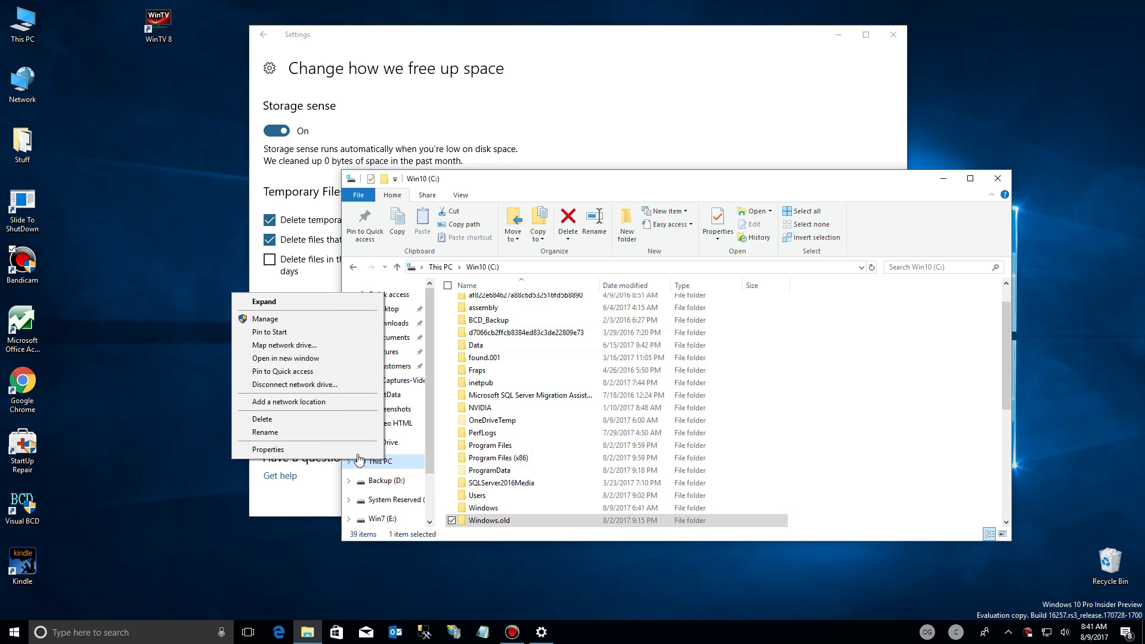
- Open This PC in a new window showing C: at 34.6 GB free, then return to Settings
click(280, 360)
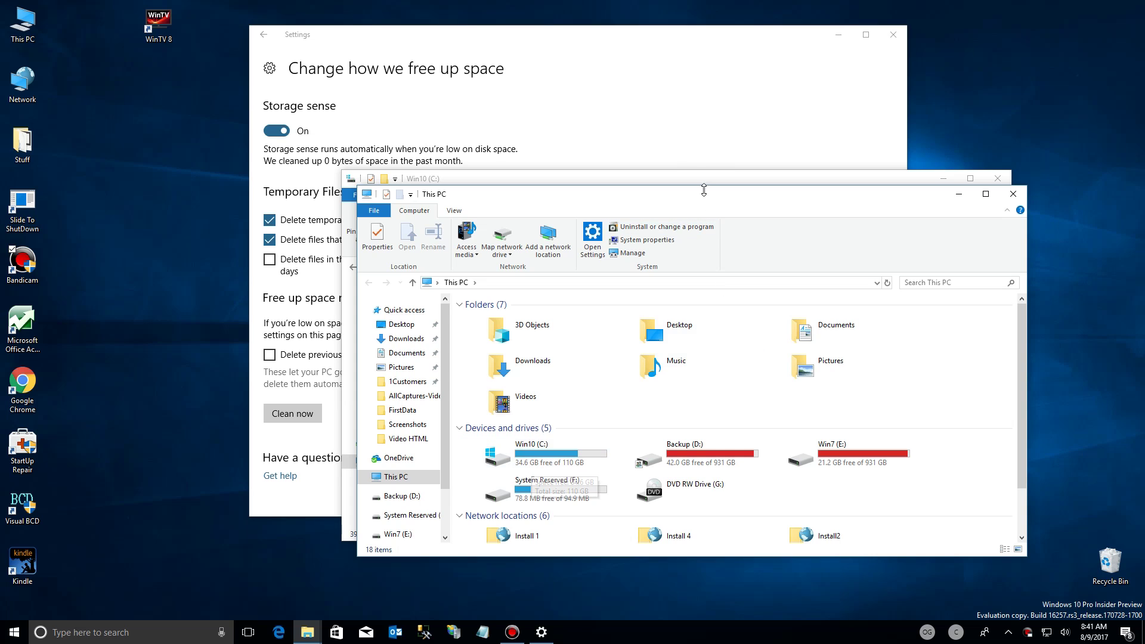
click(702, 172)
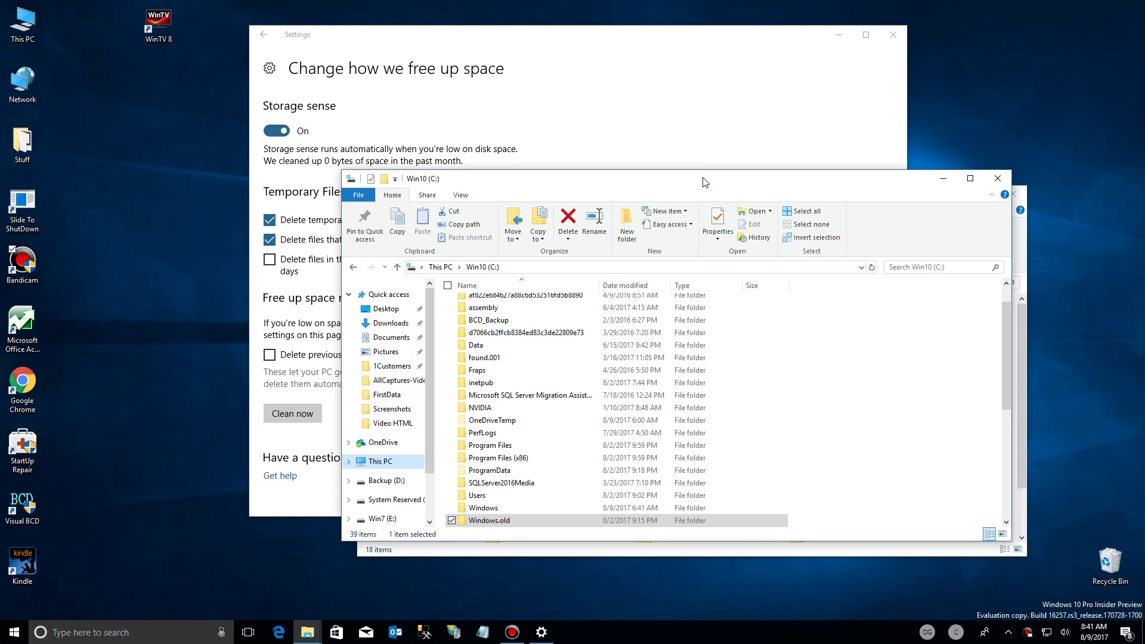
click(701, 145)
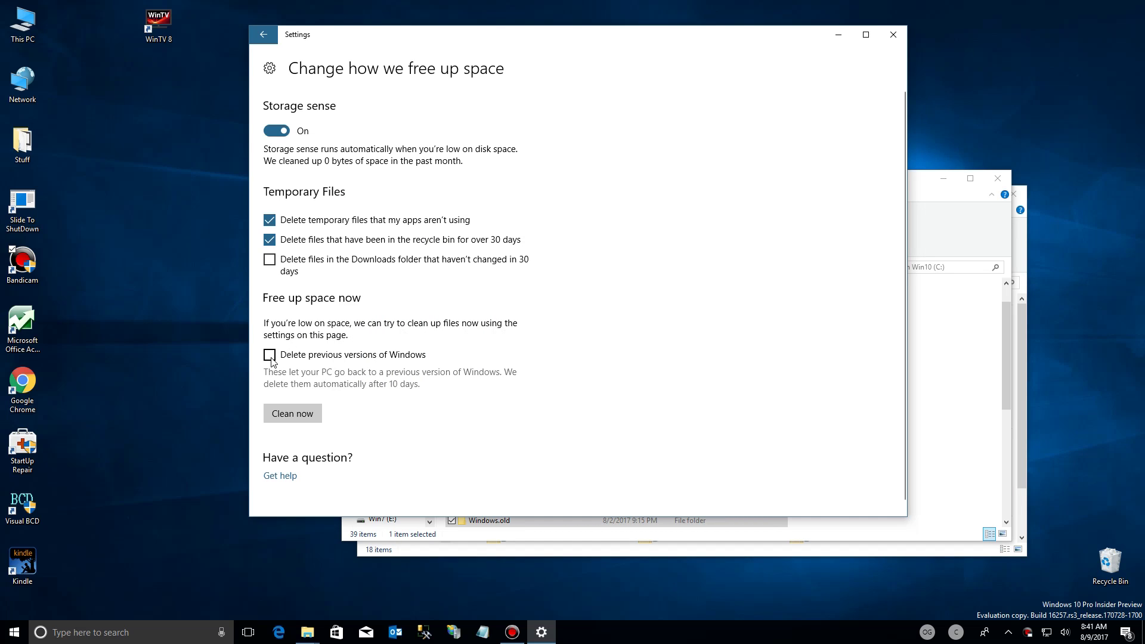
- Tick 'Delete previous versions of Windows' and run Clean now, freeing 18.8 GB
click(269, 356)
click(493, 537)
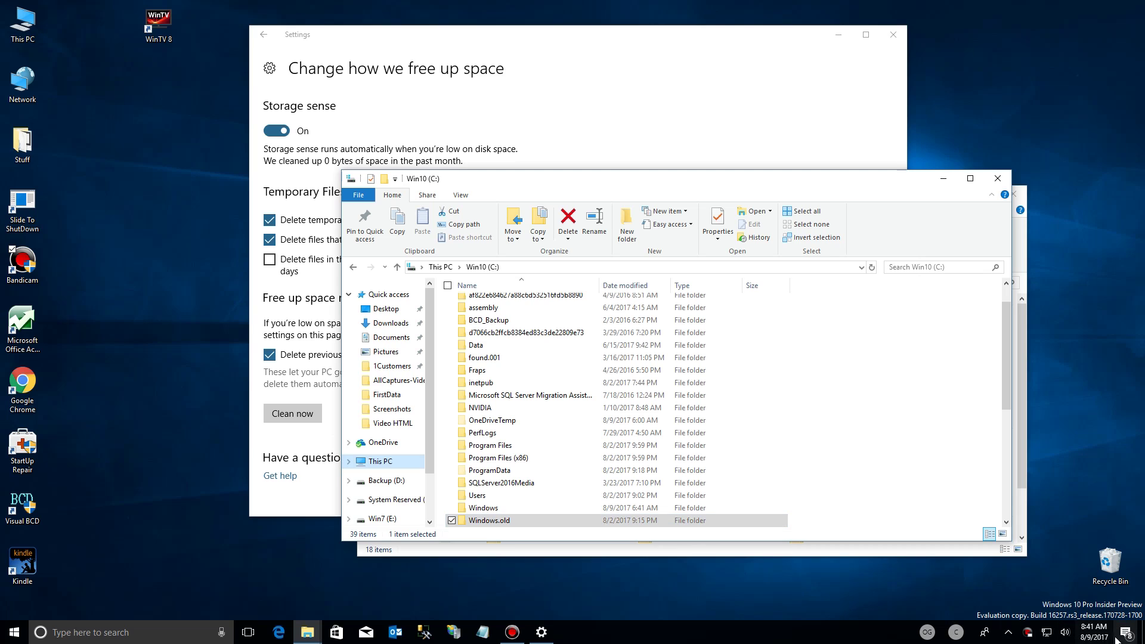
click(297, 416)
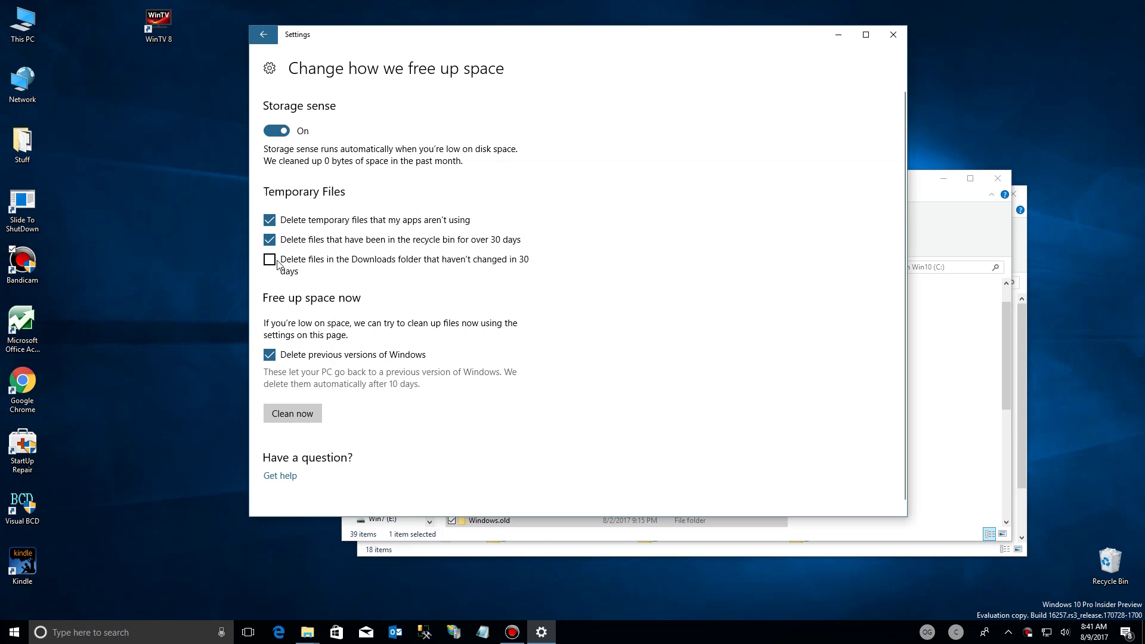
click(287, 417)
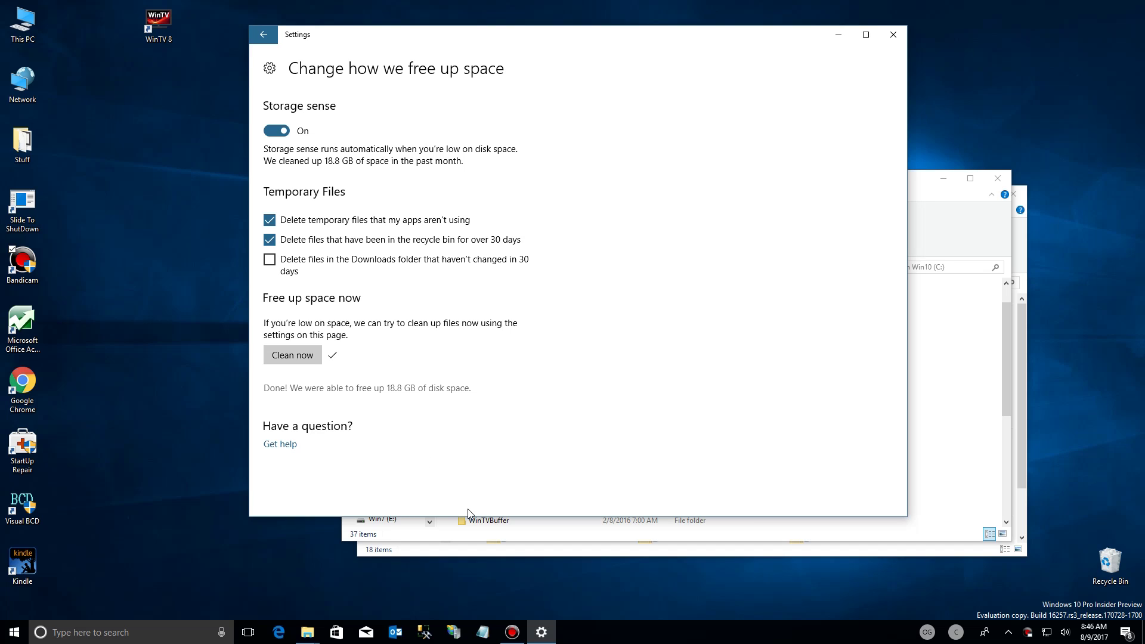
- Scroll the C: listing to confirm 37 items and no Windows.old folders remain
click(480, 541)
scroll(495, 513, down, 2)
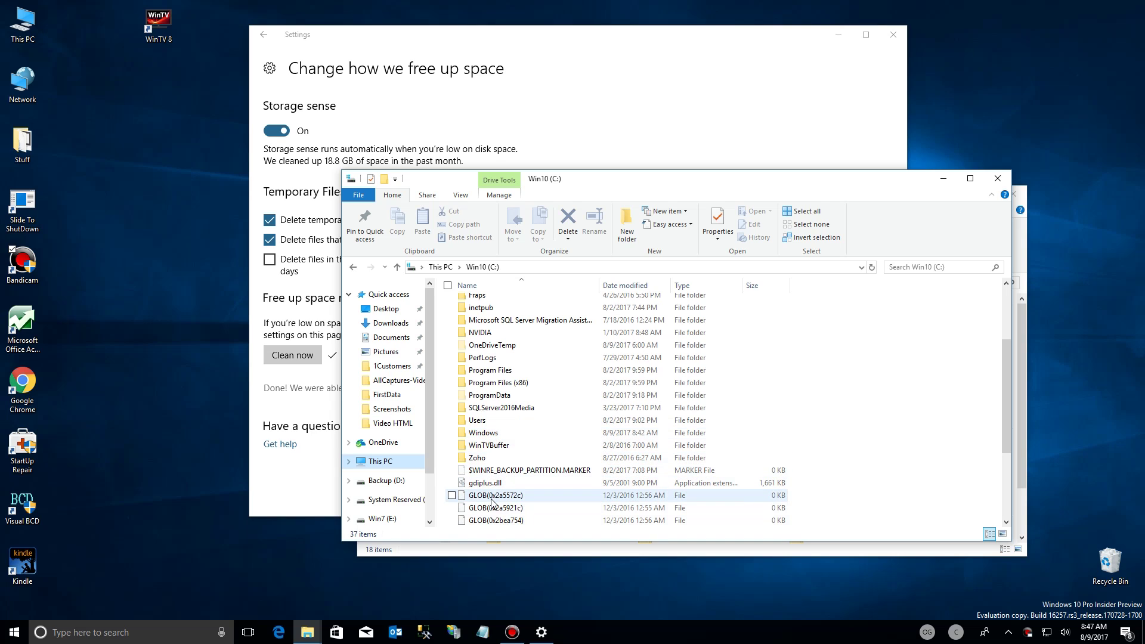
mouse_move(485, 437)
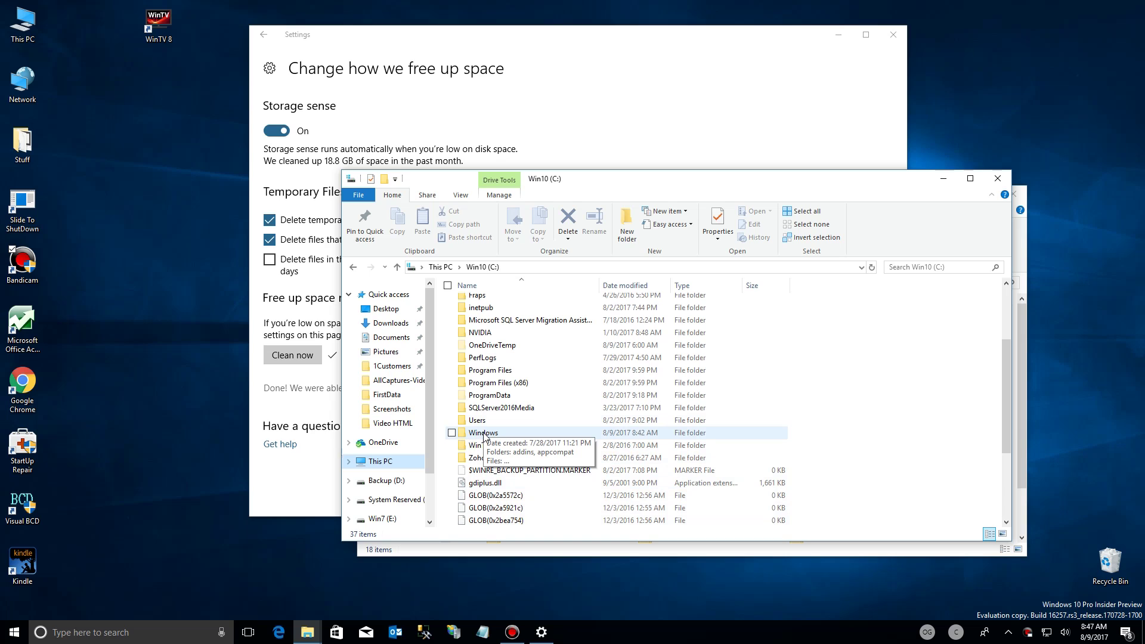
click(459, 550)
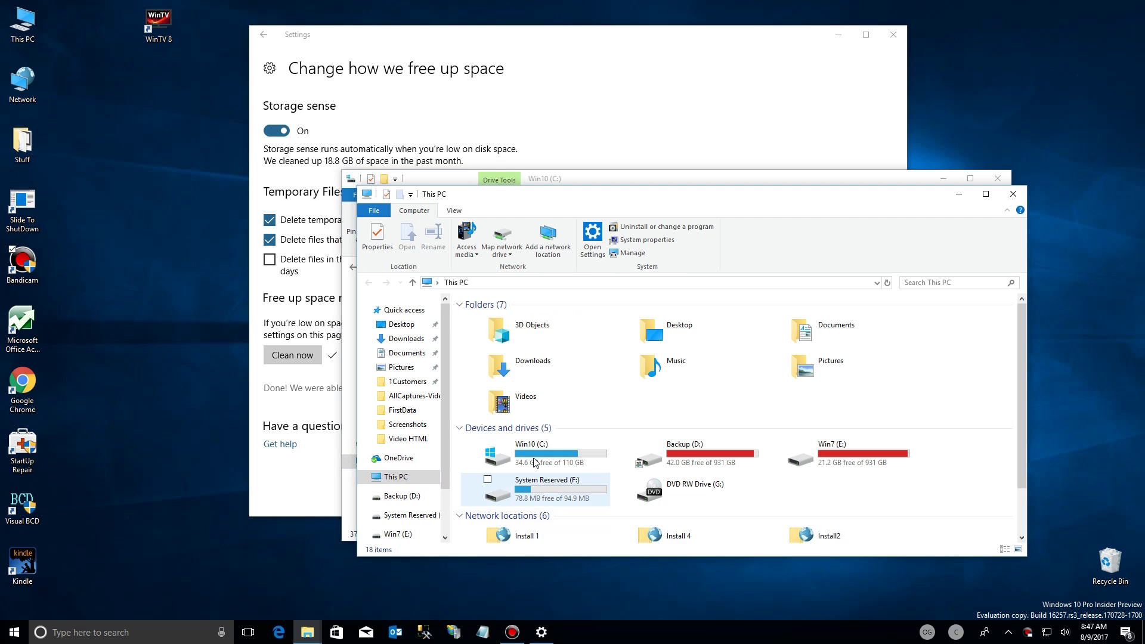
- Refresh This PC so Win10 (C:) shows 53.4 GB free of 110 GB
right_click(858, 454)
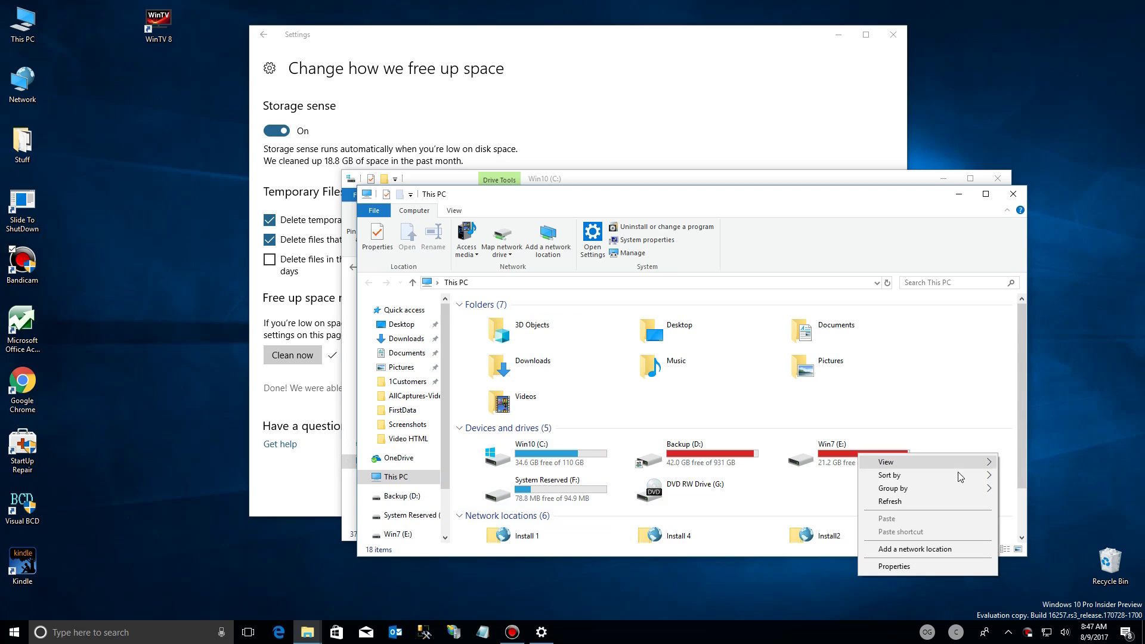
click(908, 502)
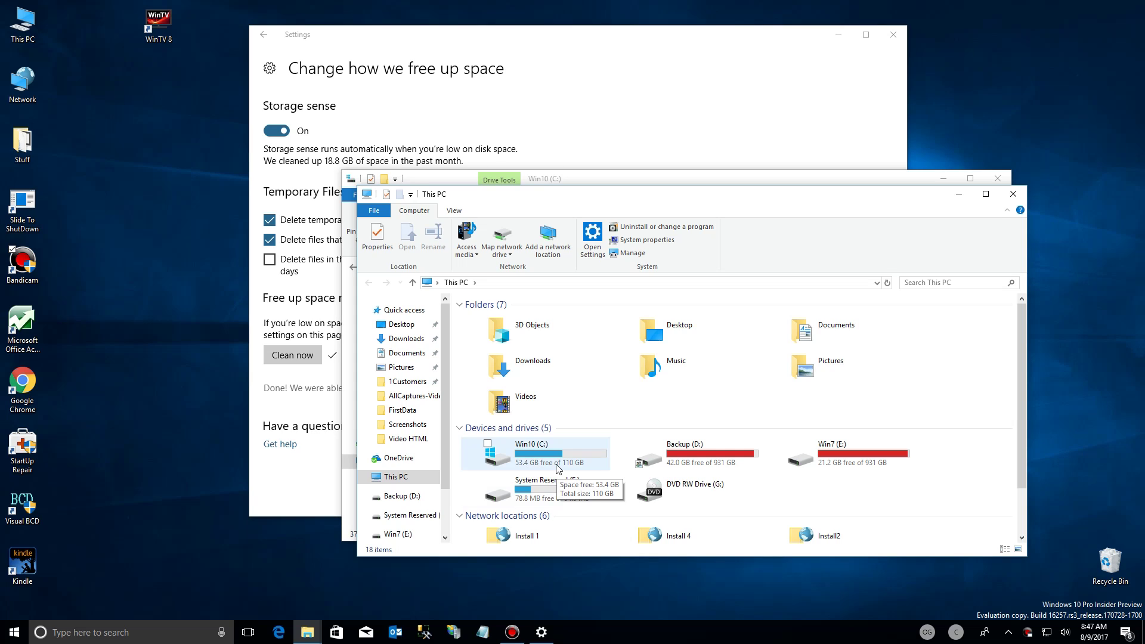
mouse_move(512, 639)
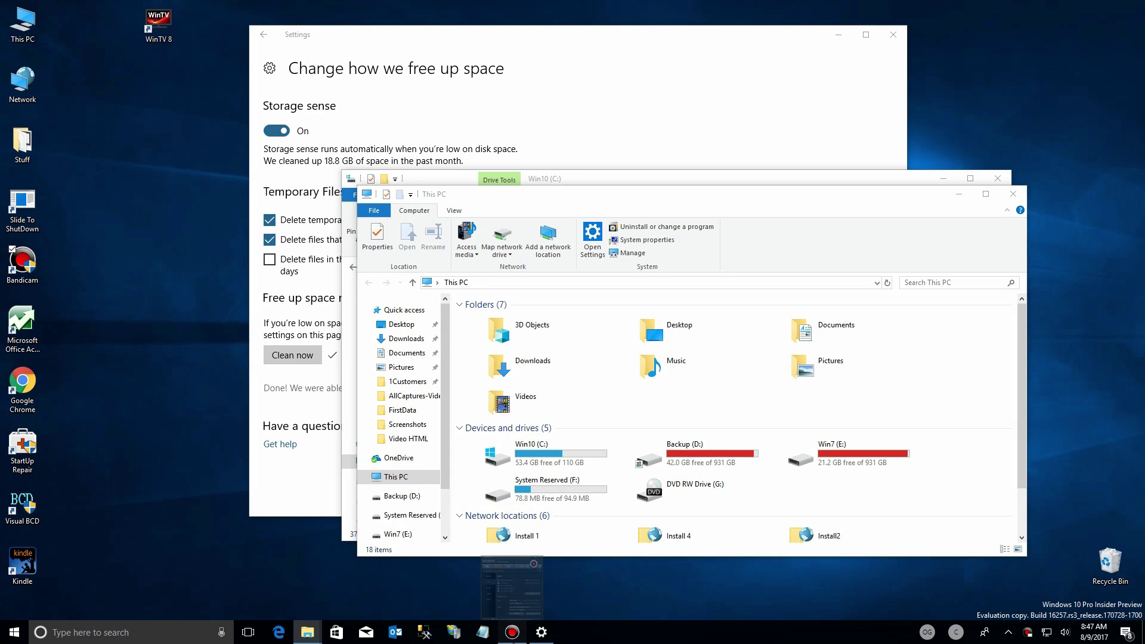